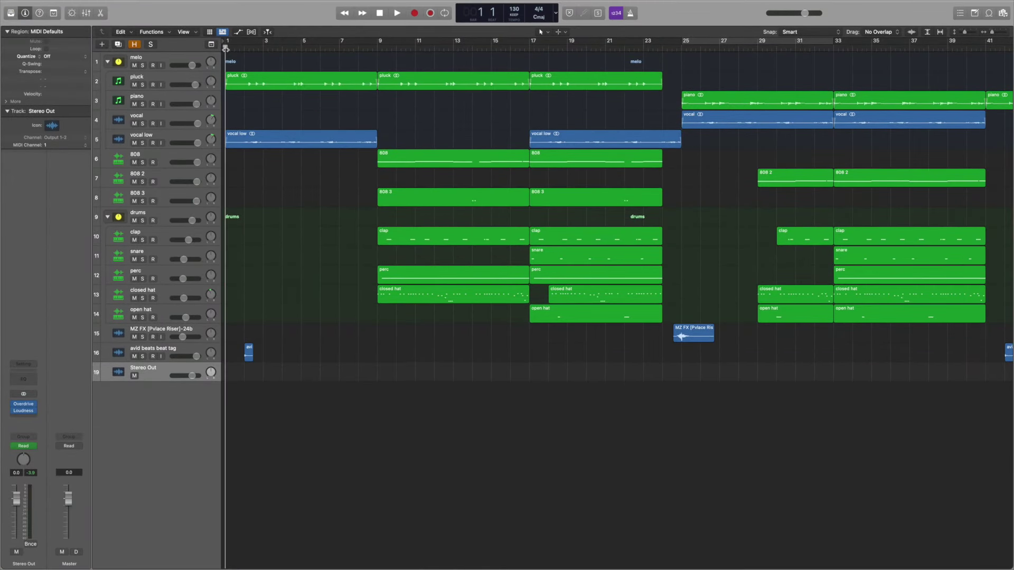
Play the beat from the first pluck region to about bar 11, then solo the pluck track.
left_click(238, 82)
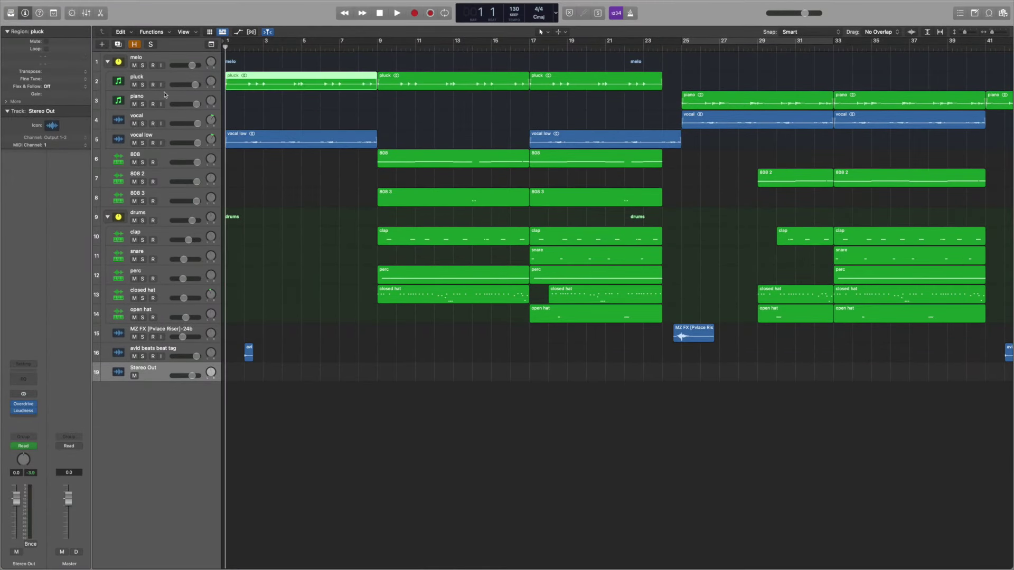
key("space")
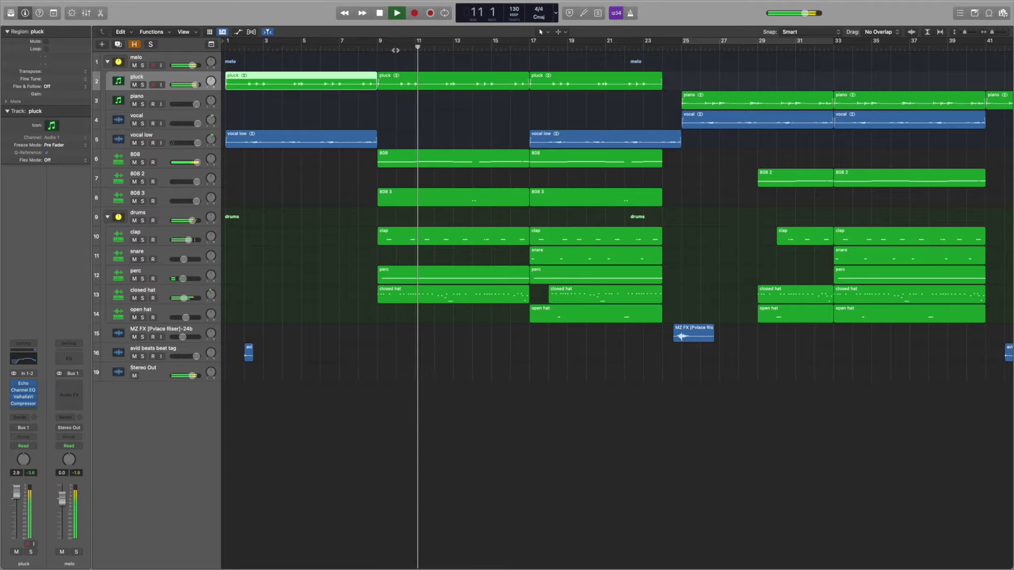
key("space")
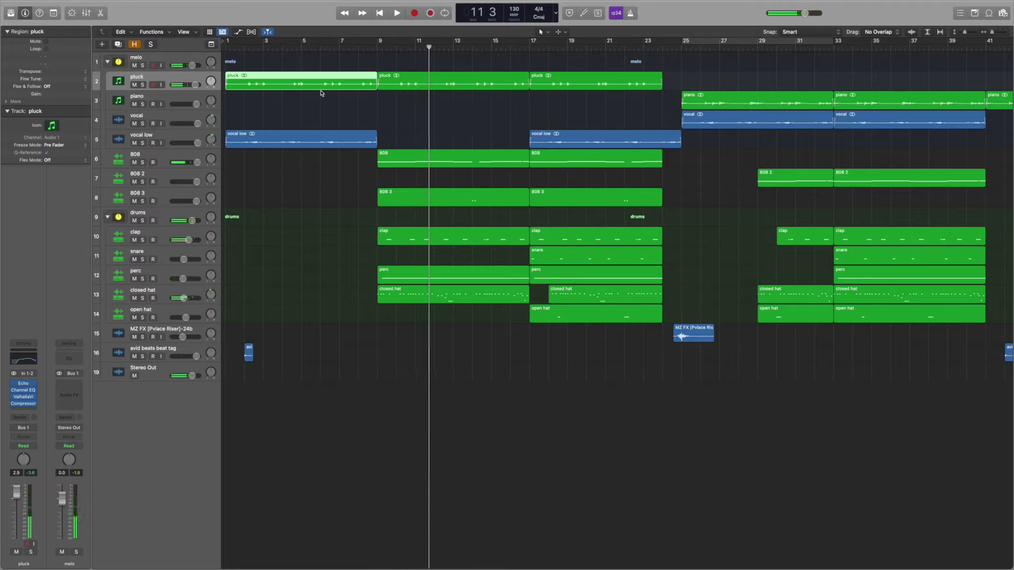
left_click(141, 85)
Play the soloed pluck from the start and view its Omnisphere 'NCMS - Soft Popper' preset.
key("Return")
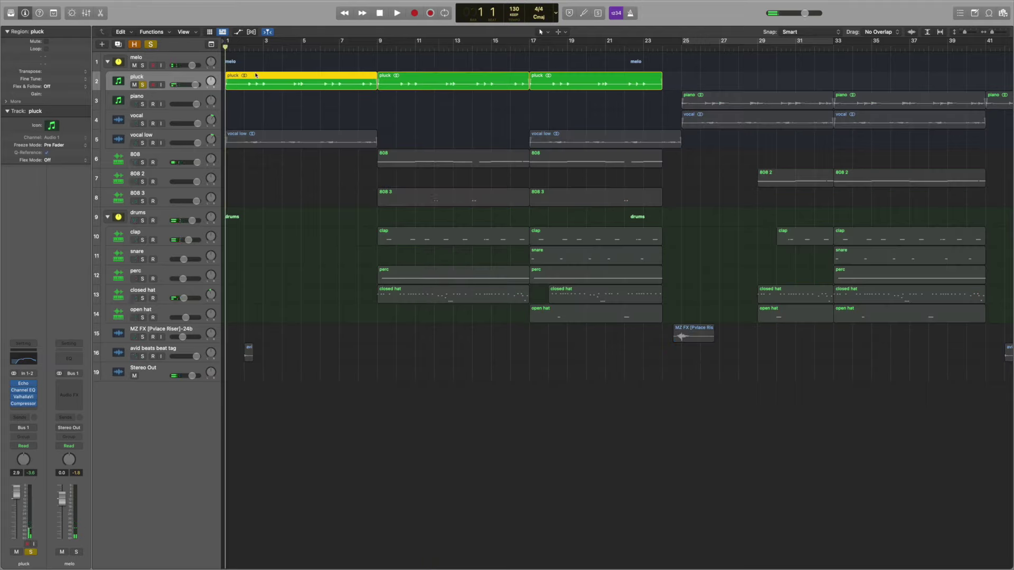
key("space")
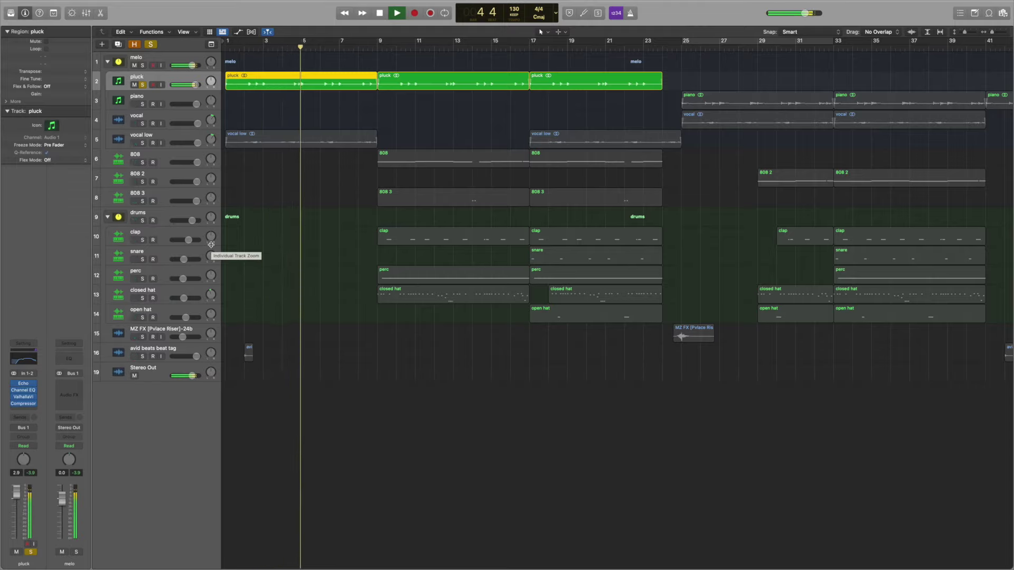
key("space")
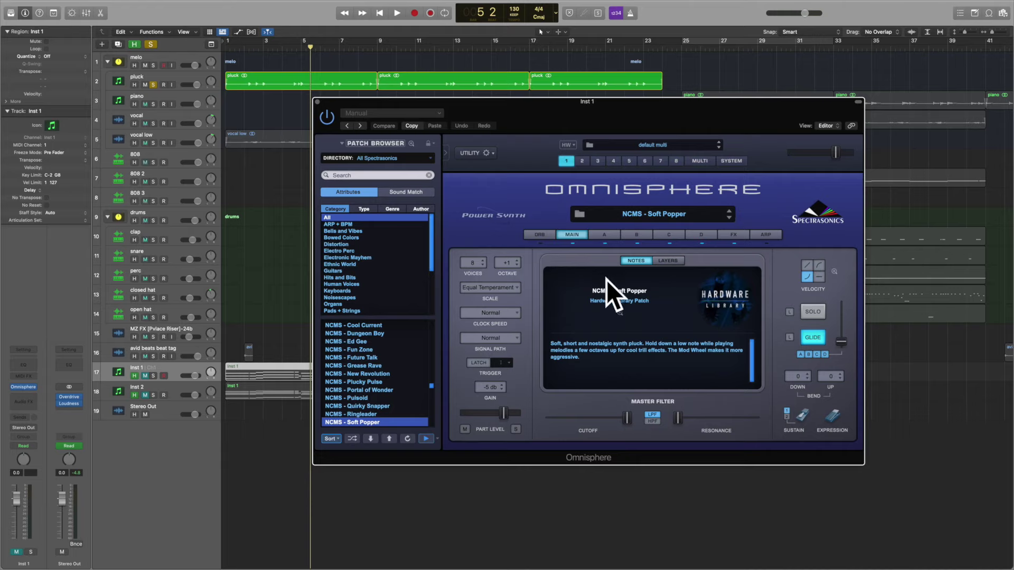
left_click(319, 103)
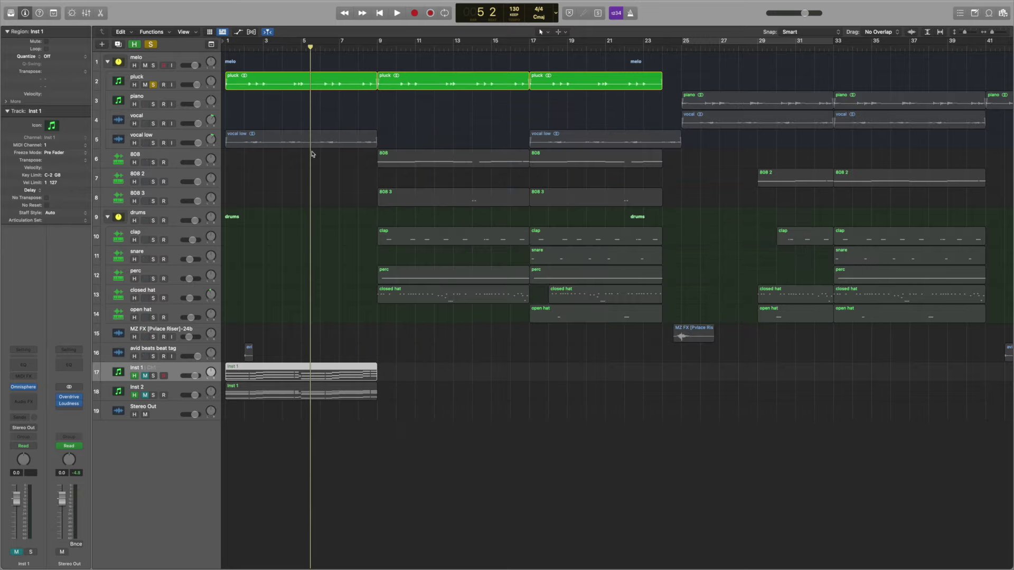
key("ctrl+z")
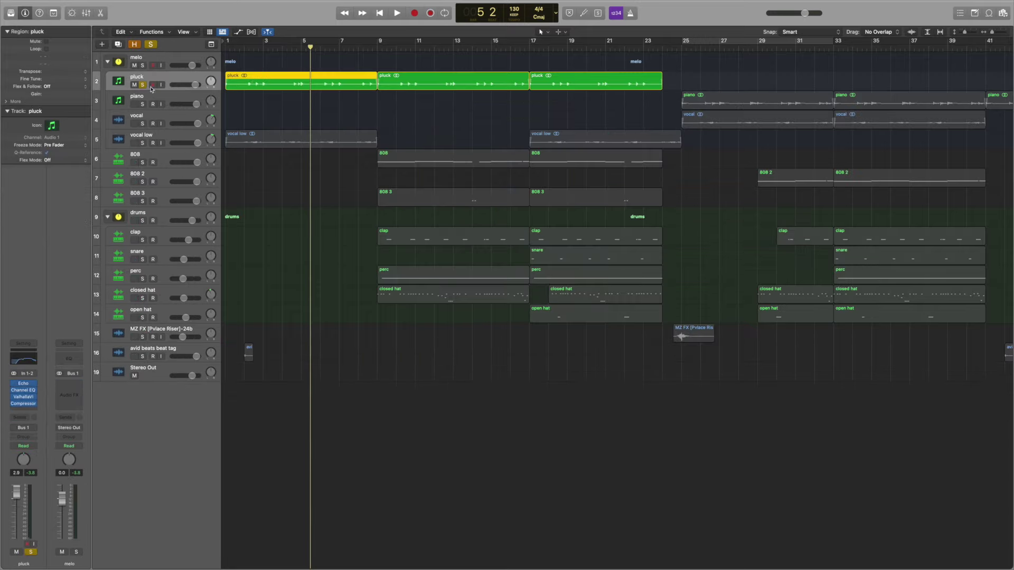
Review the pluck's Echo, Channel EQ, ValhallaVintageVerb and Compressor settings.
key("space")
key("Return")
left_click(23, 383)
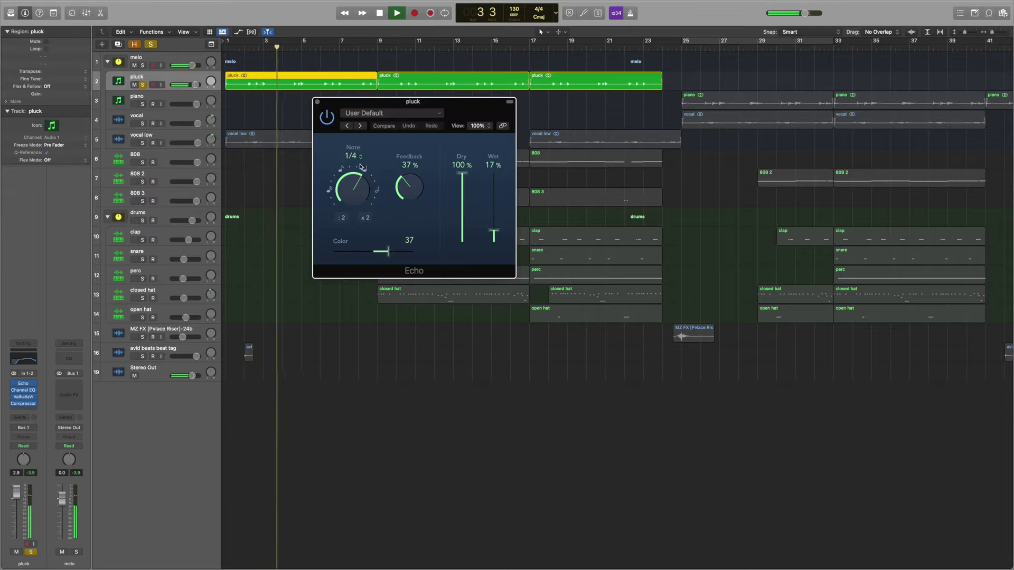
left_click(317, 101)
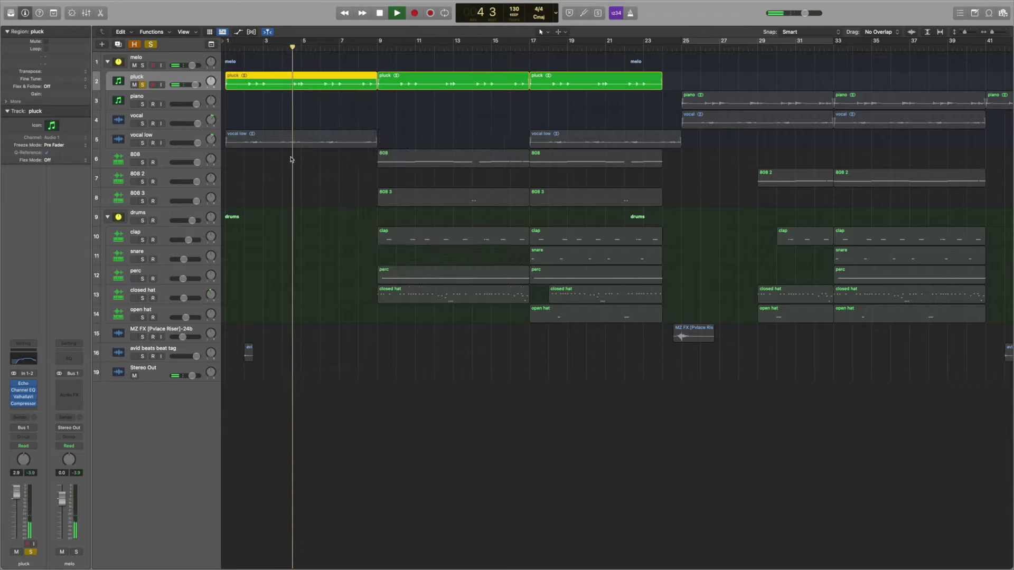
left_click(24, 390)
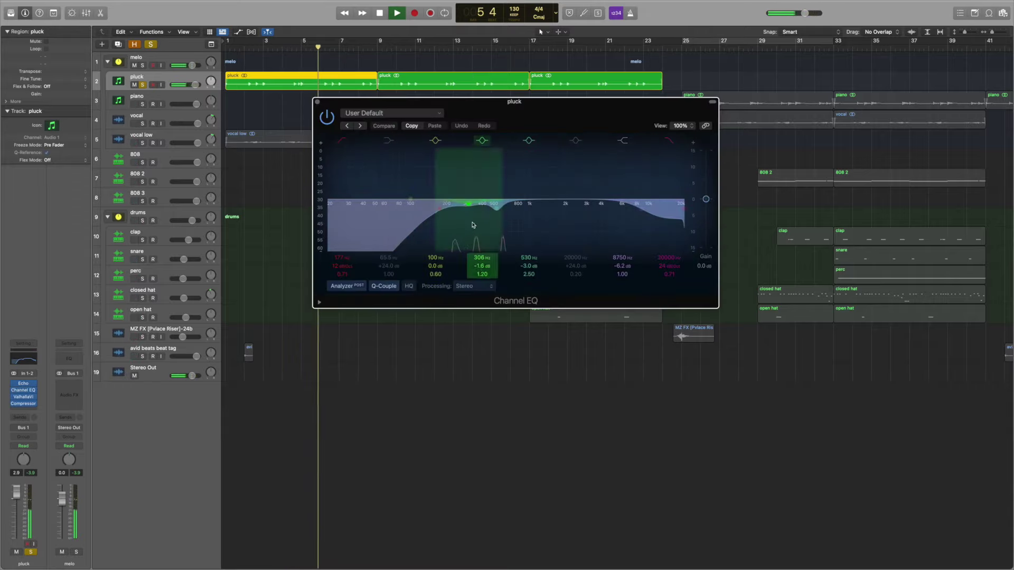
left_click(317, 102)
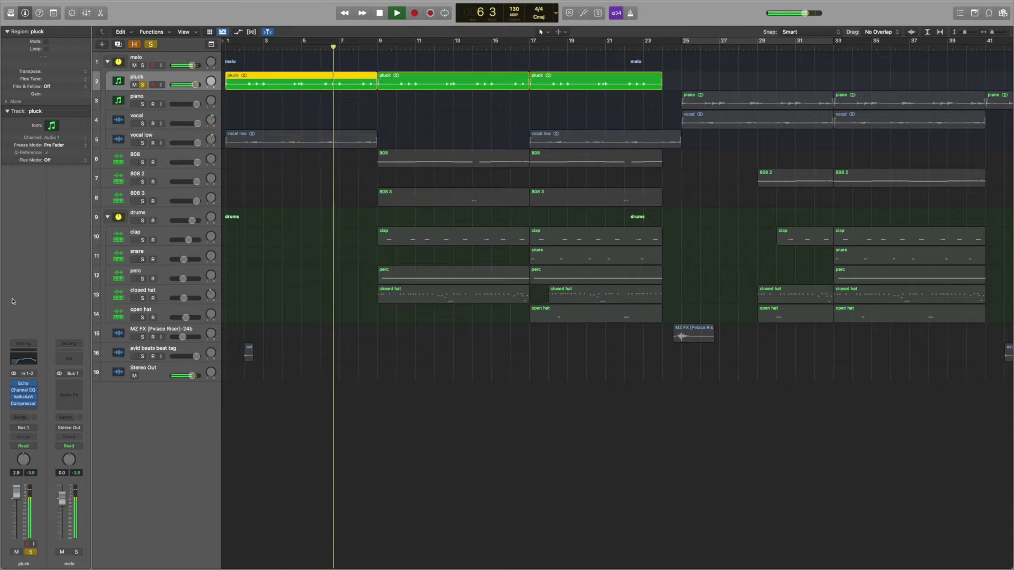
left_click(23, 396)
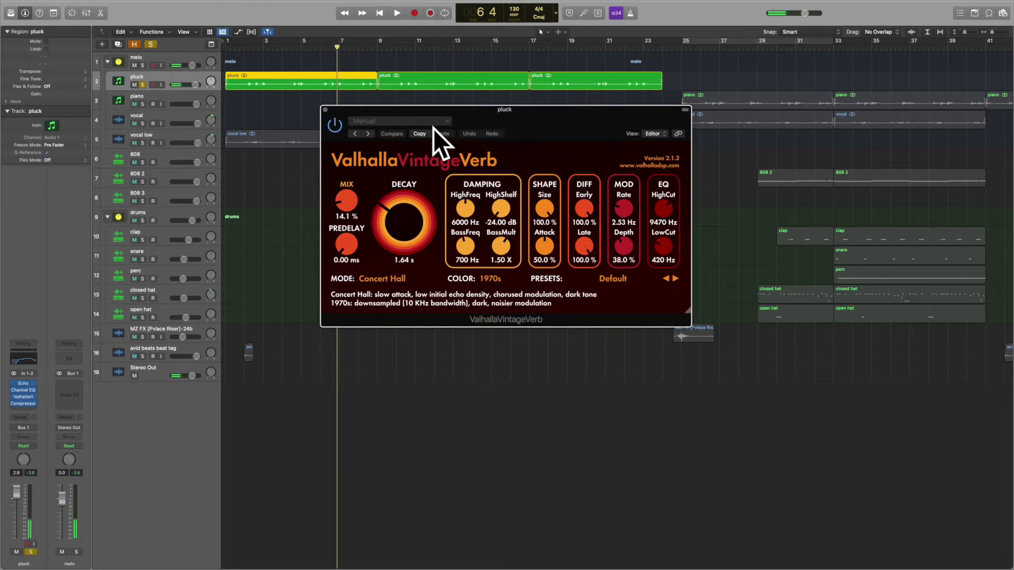
left_click(325, 110)
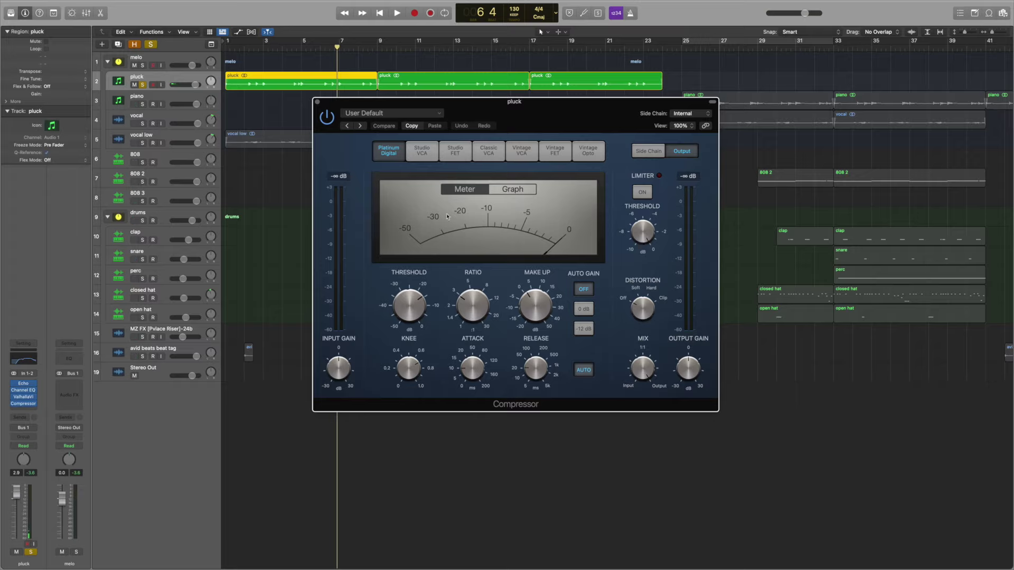
left_click(317, 102)
Move the solo from the pluck to the piano track and play the piano from bar 25.
left_click(143, 85)
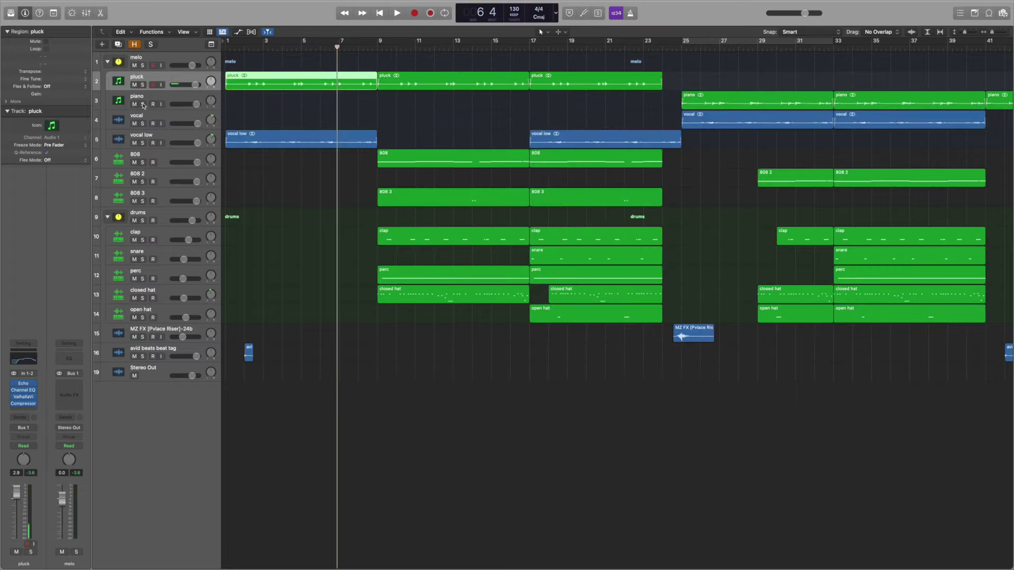
left_click(142, 104)
left_click(680, 47)
left_click(717, 99)
key("space")
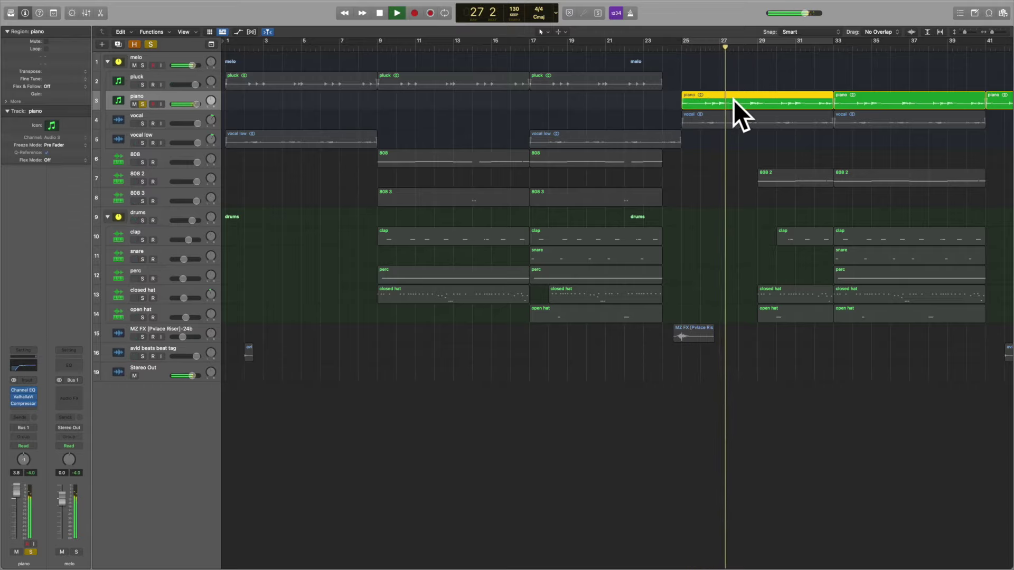
Stop, check the piano's Channel EQ, ValhallaVintageVerb and Compressor, then reveal the hidden Inst tracks.
key("space")
left_click(24, 391)
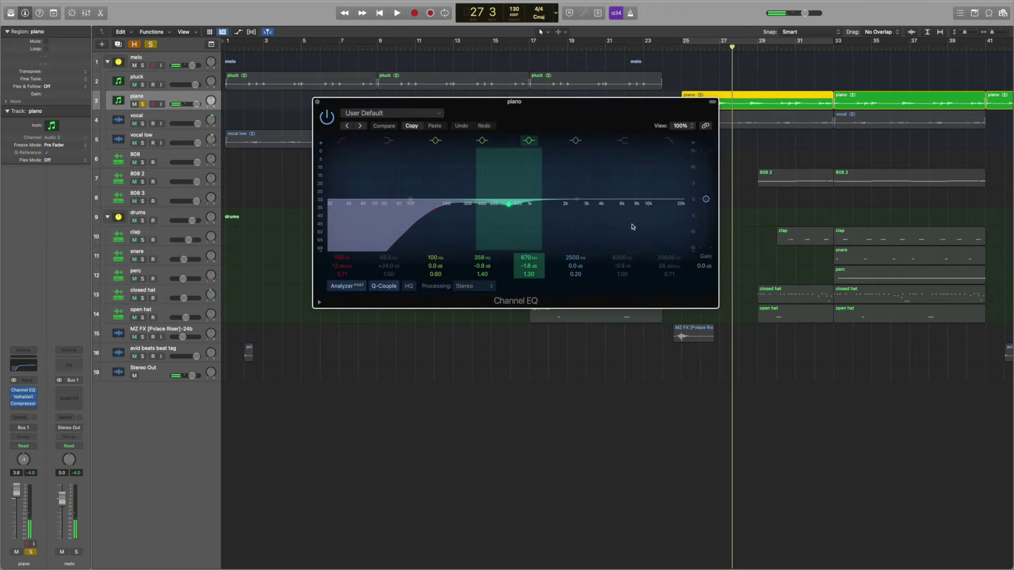
left_click(318, 101)
left_click(30, 397)
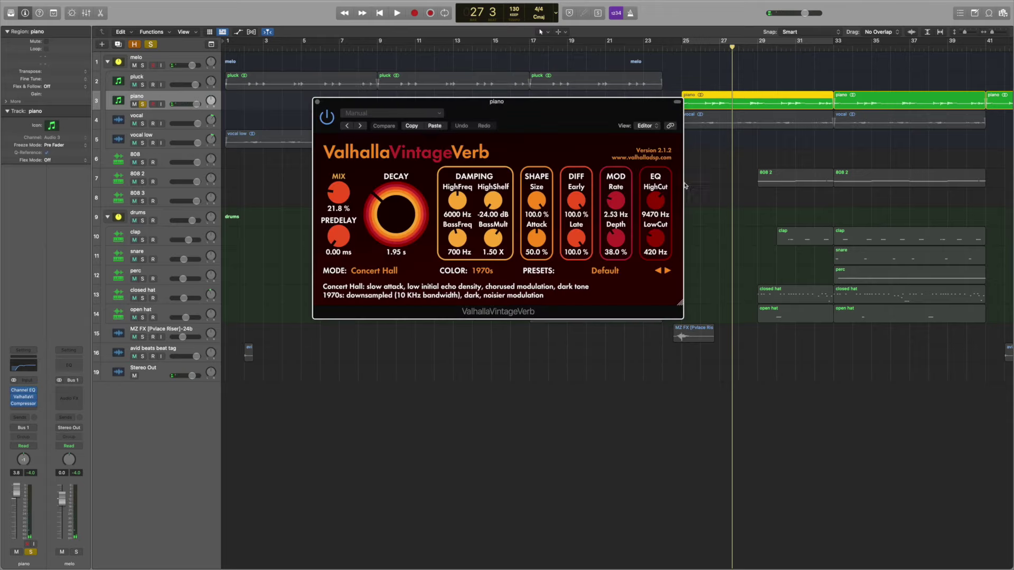
left_click(318, 101)
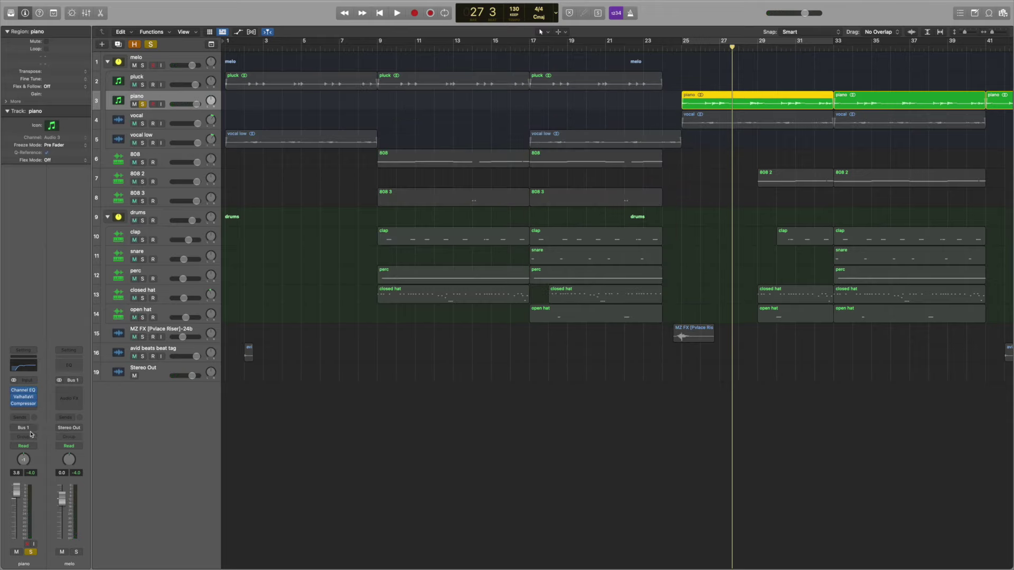
left_click(23, 403)
left_click(326, 110)
left_click(151, 376)
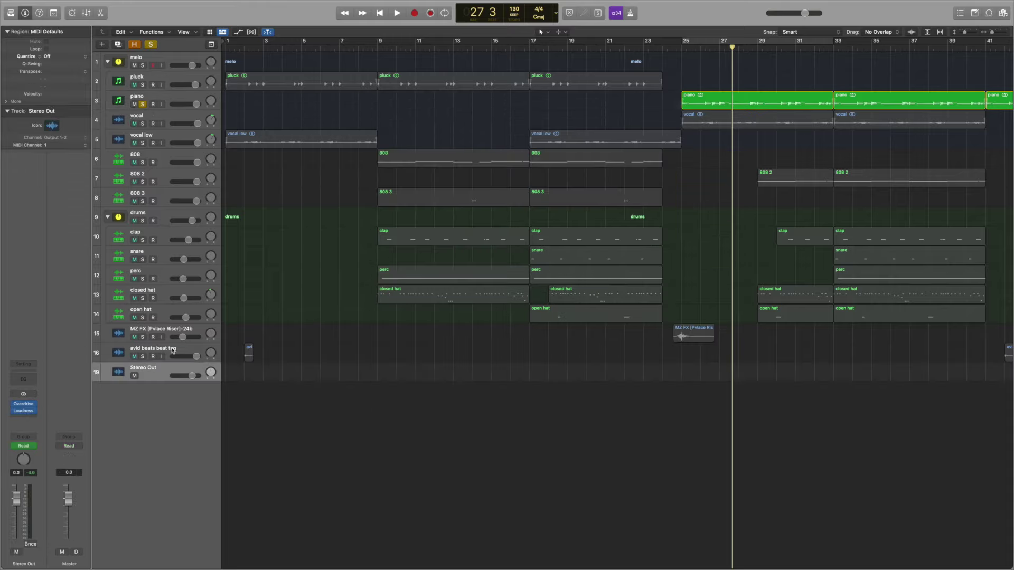
key("h")
Show Inst 2's Addictive Keys 'Grand Noir' preset and its chord region's notes in the Piano Roll.
left_click(150, 391)
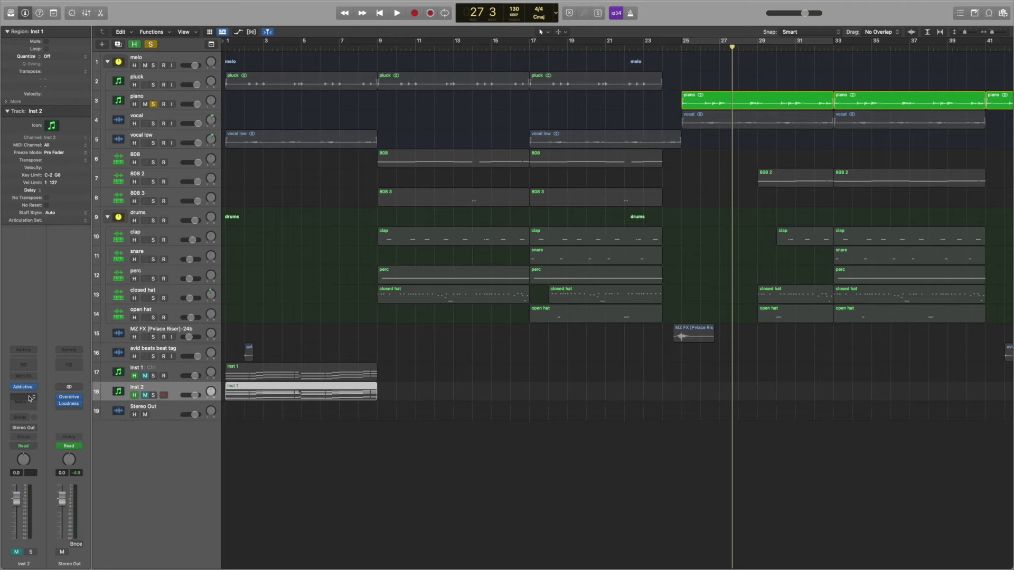
left_click(24, 387)
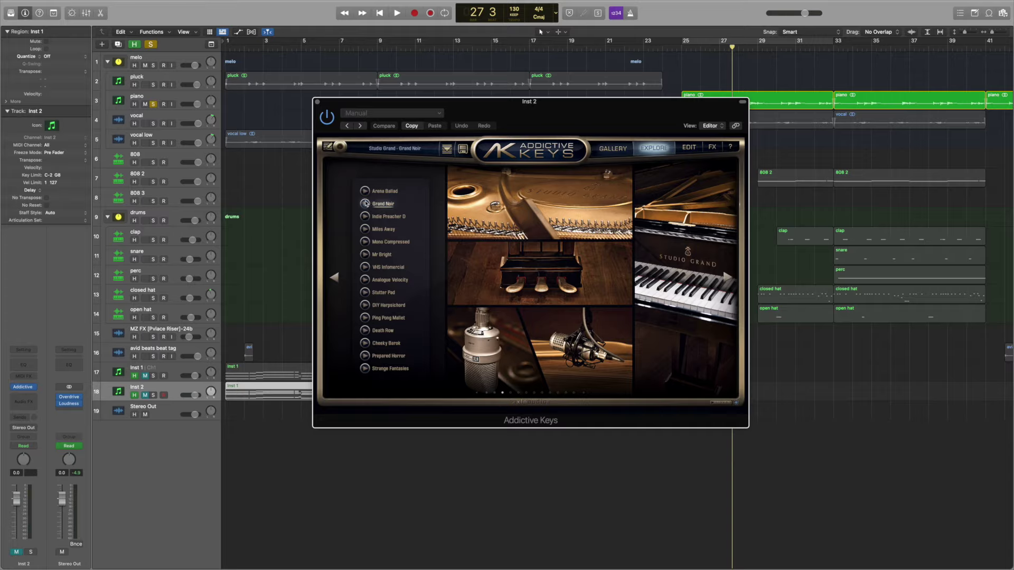
left_click(317, 102)
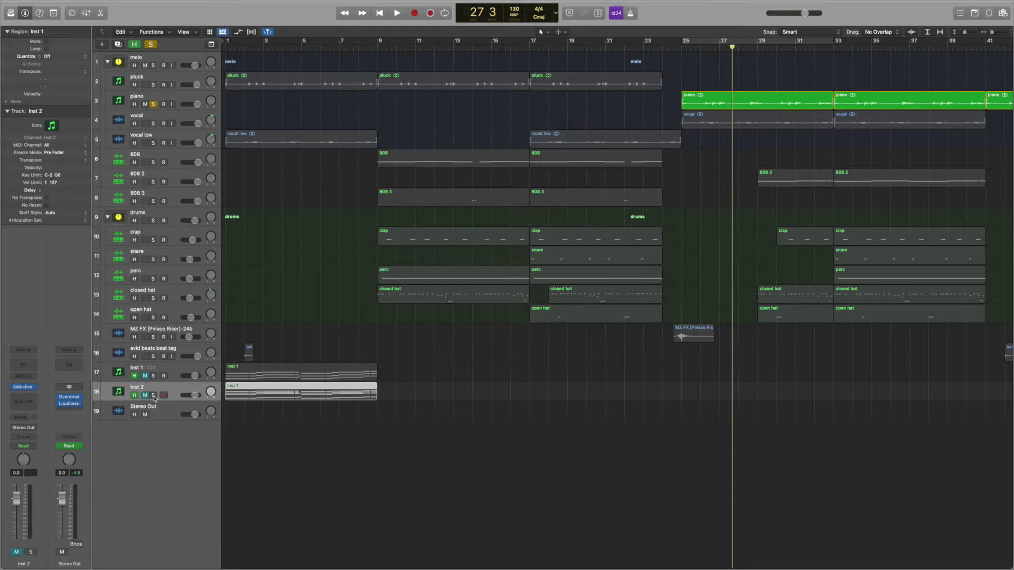
double_click(275, 388)
scroll(489, 464, "down", 3)
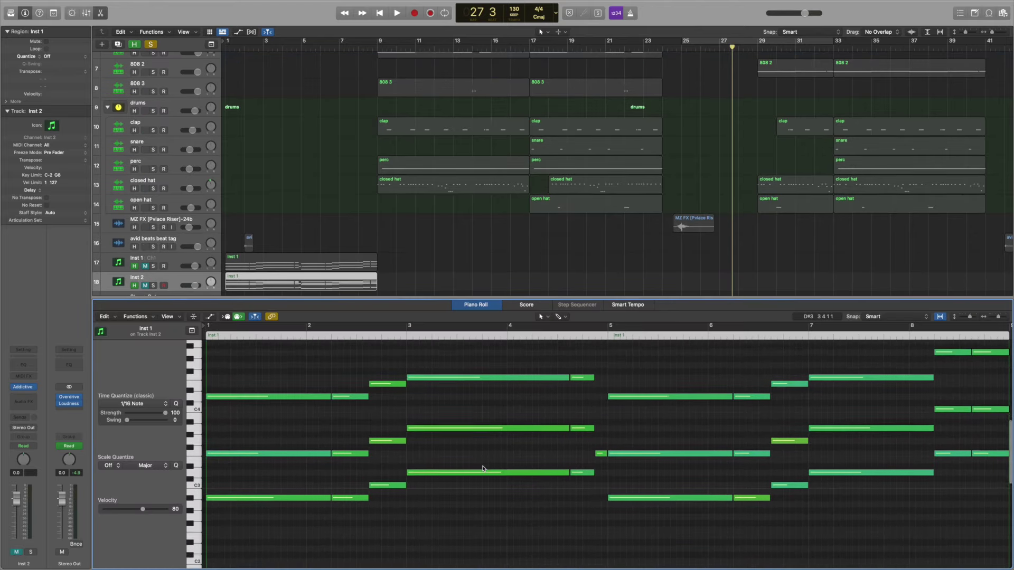
scroll(490, 465, "right", 3)
scroll(488, 464, "up", 2)
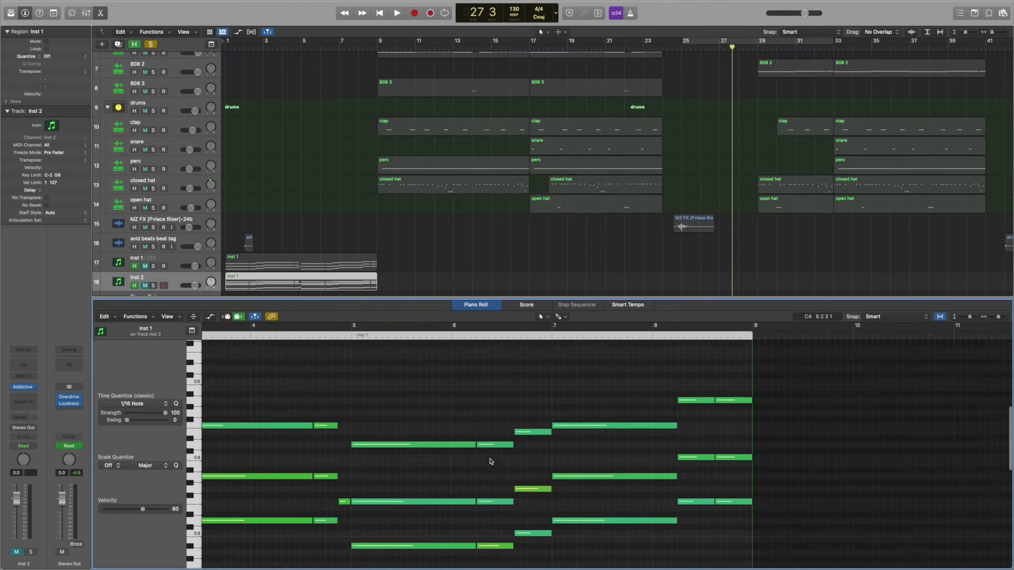
scroll(488, 462, "left", 3)
left_click(101, 14)
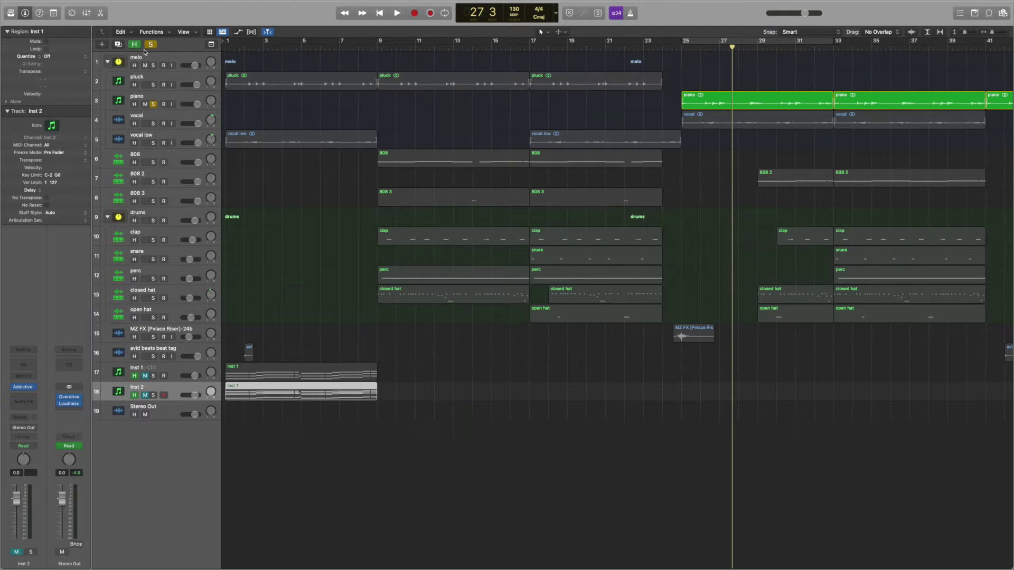
Clear solos, hide the Inst tracks, and play the soloed vocal from bar 25 to about bar 30.
left_click(150, 44)
key("h")
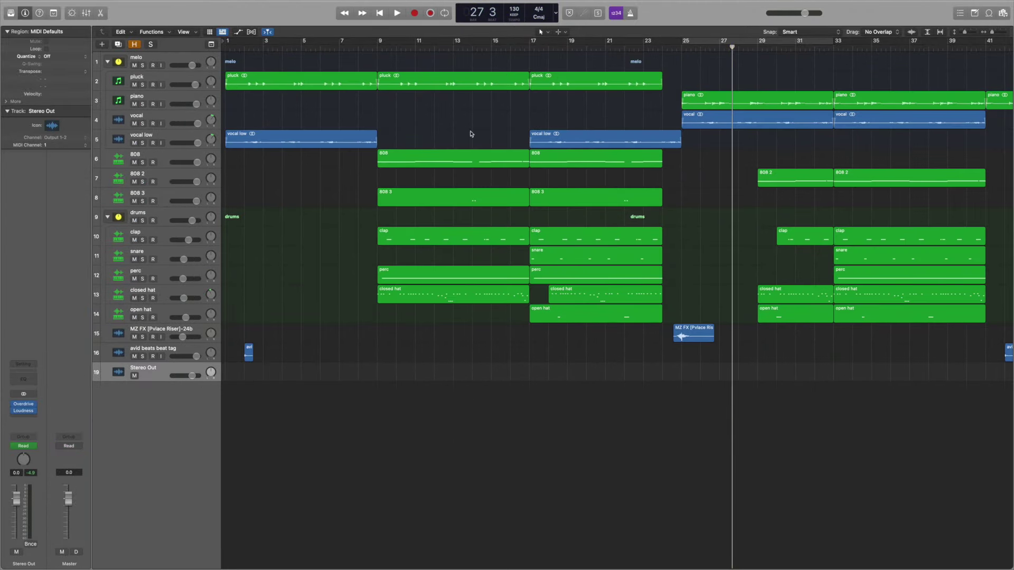
key("space")
left_click(682, 42)
left_click(144, 125)
key("space")
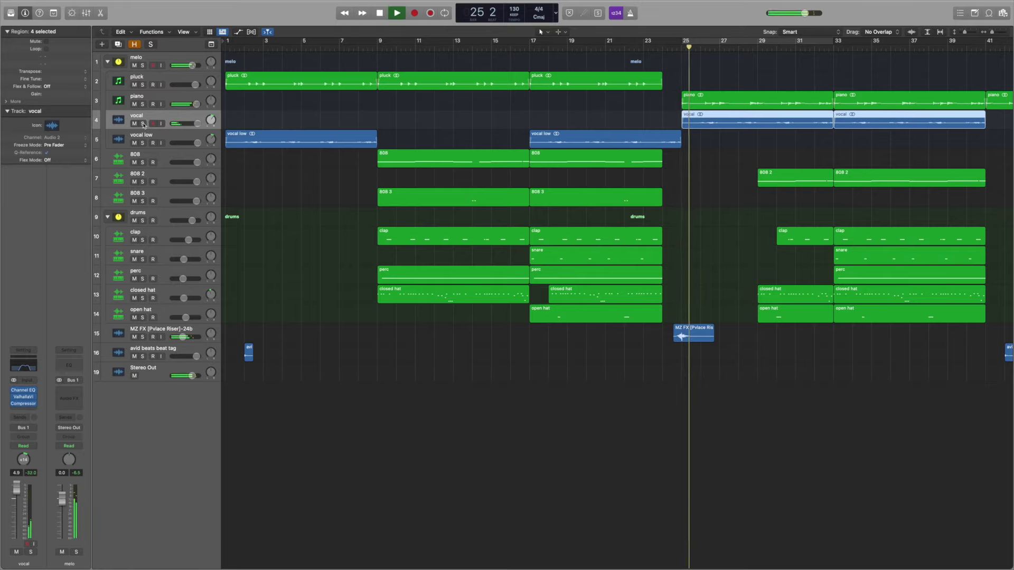
left_click(142, 124)
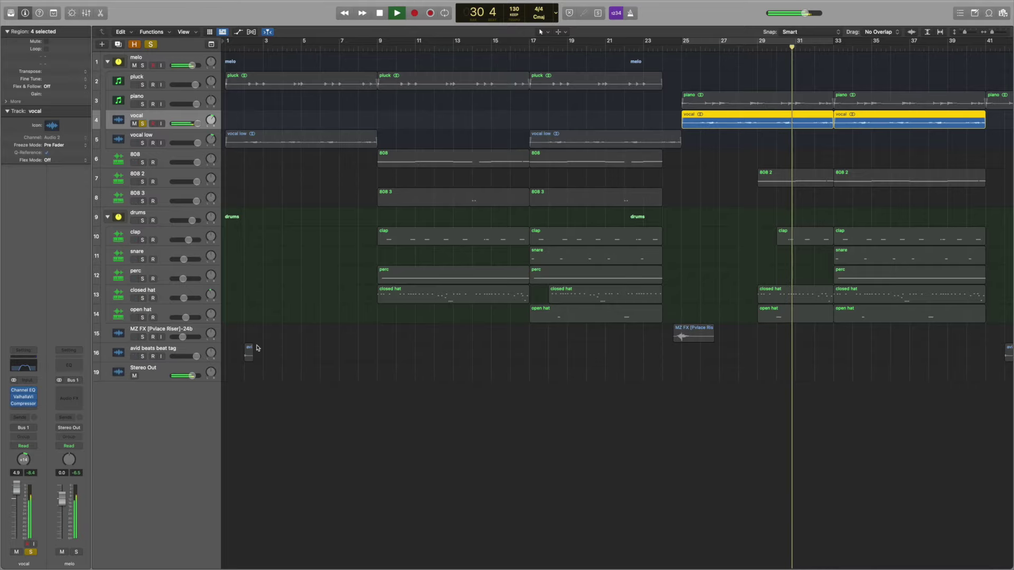
key("space")
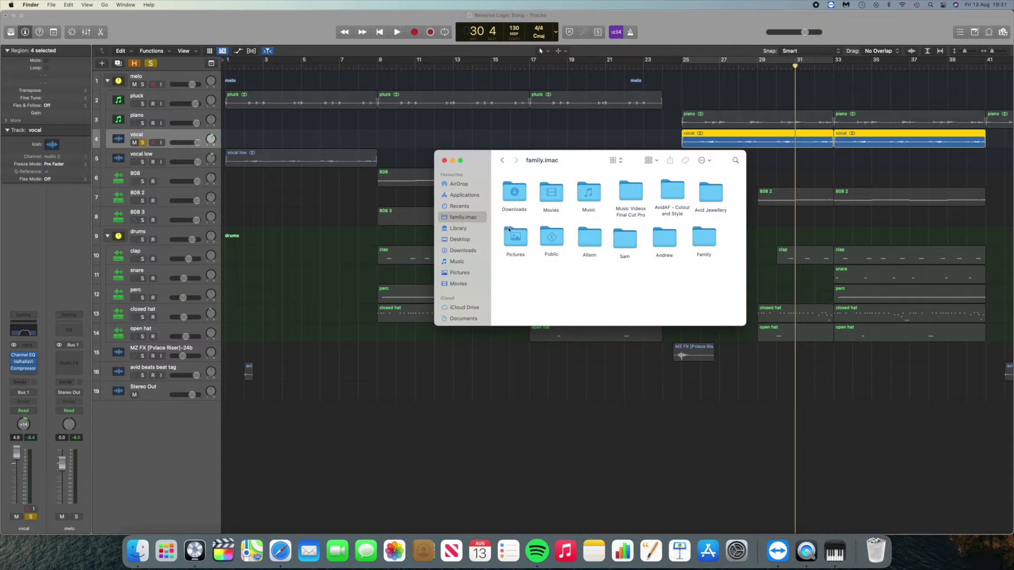
Preview the second 'New Project' WAV file in Downloads, then return to the Logic project.
left_click(479, 251)
left_click(560, 195)
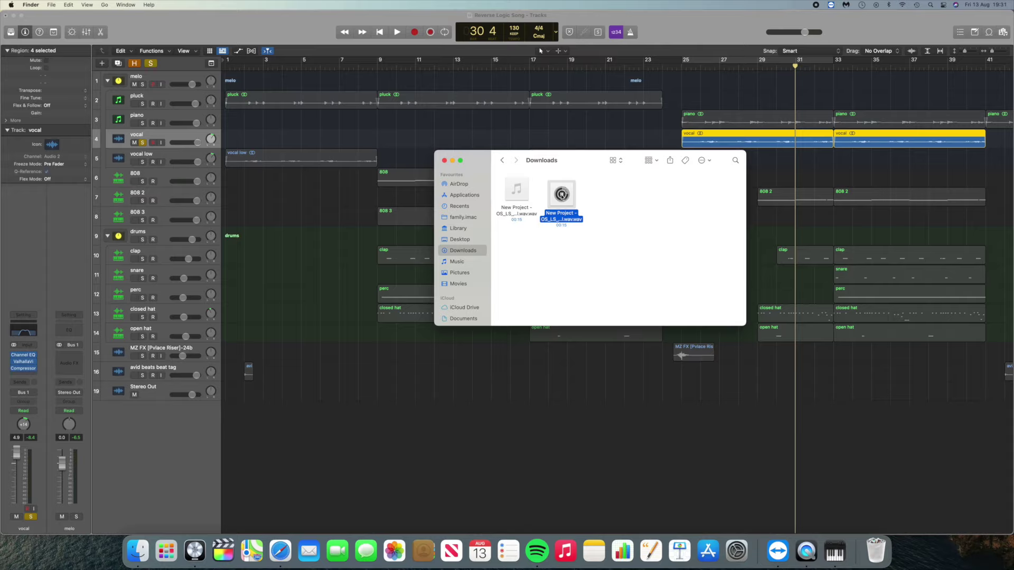
left_click(561, 194)
left_click(579, 414)
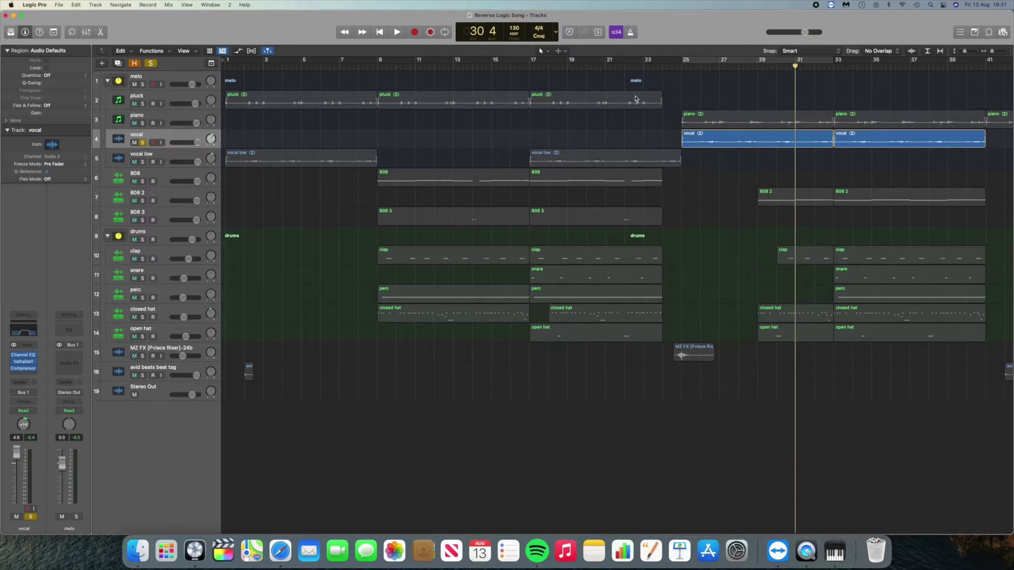
left_click(685, 64)
Play from bar 25 while reviewing the vocal's Channel EQ, ValhallaVintageVerb and Compressor.
key("space")
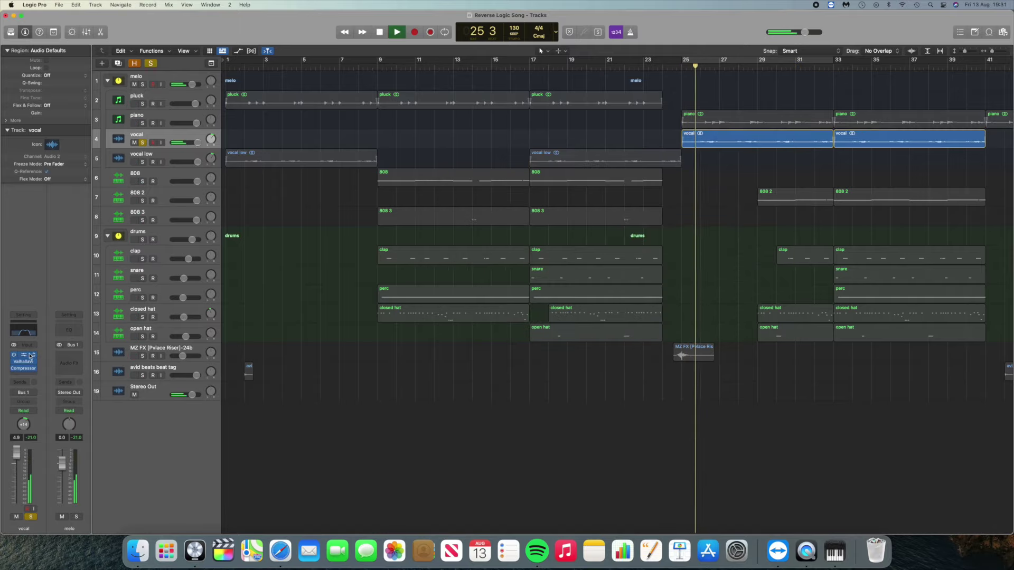
left_click(23, 355)
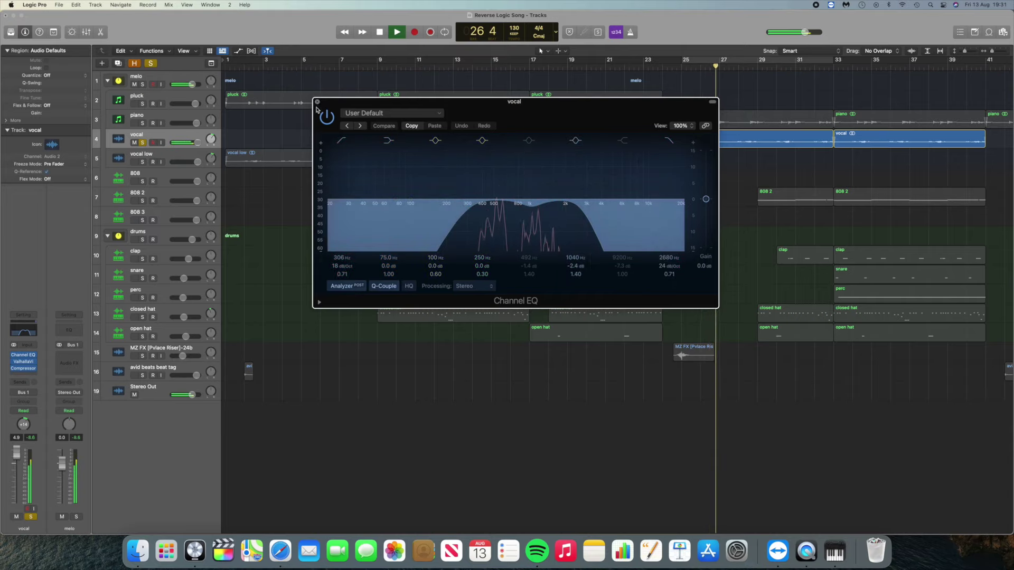
left_click(24, 357)
left_click(24, 362)
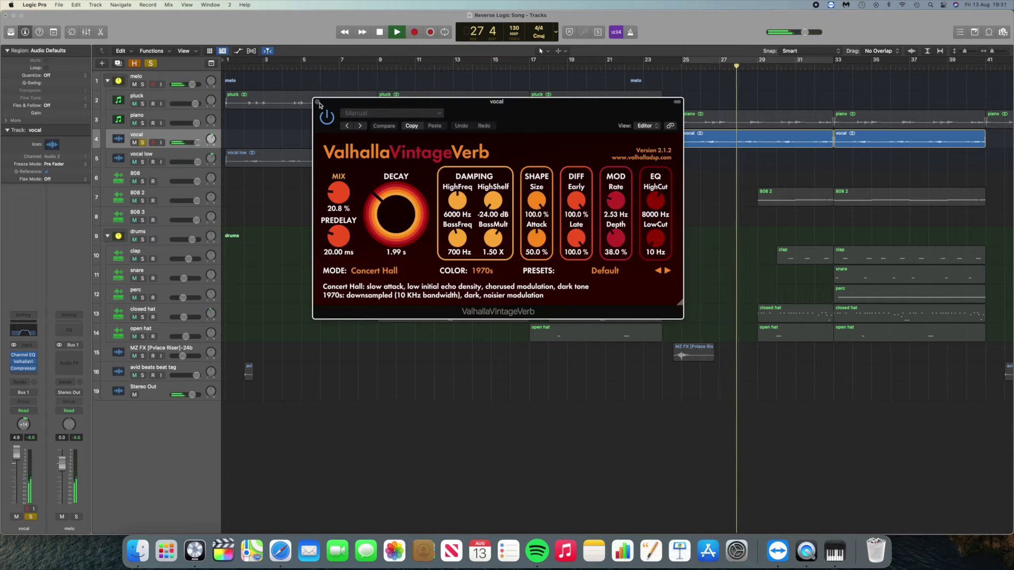
left_click(24, 363)
left_click(23, 369)
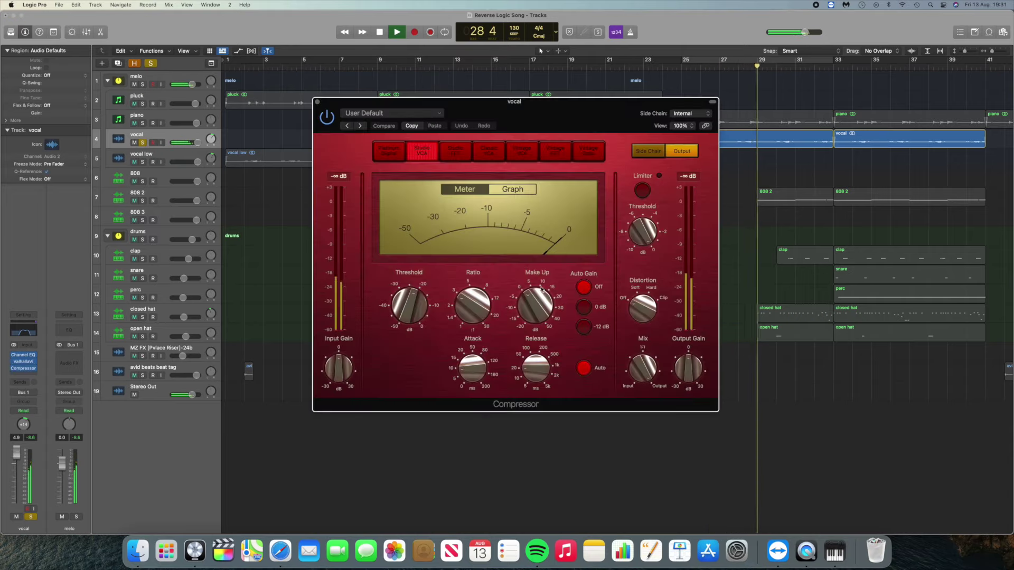
left_click(317, 101)
key("space")
Play from bar 1 with vocal low soloed, inspect its HalfTime effect, then unsolo it.
left_click(147, 163)
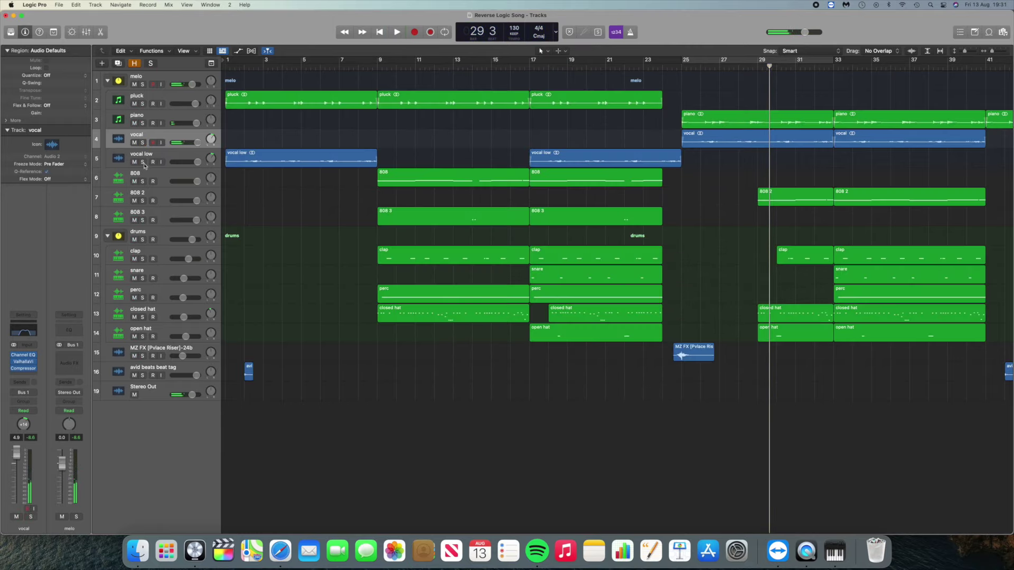
left_click(225, 66)
key("space")
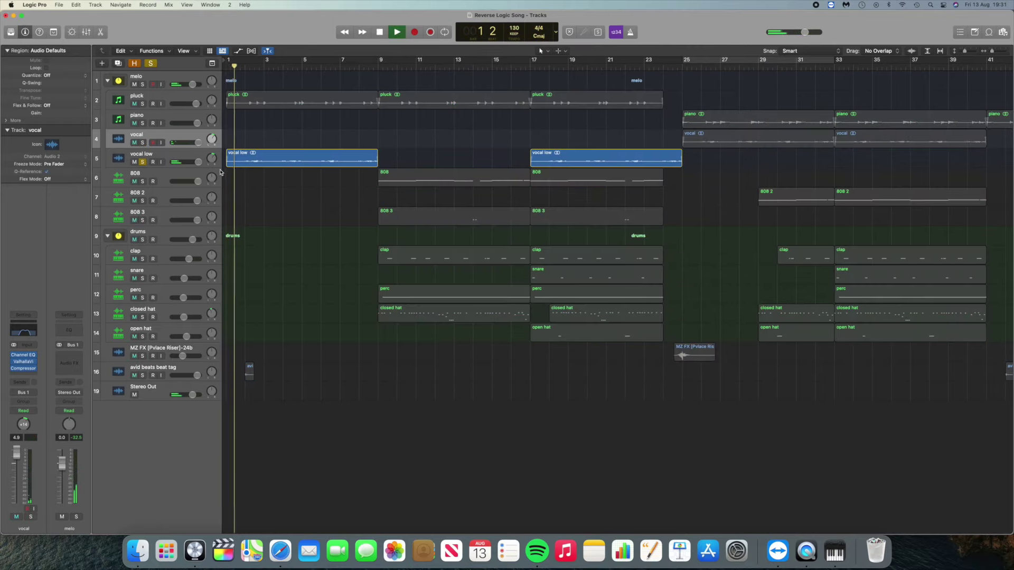
left_click(262, 159)
left_click(29, 349)
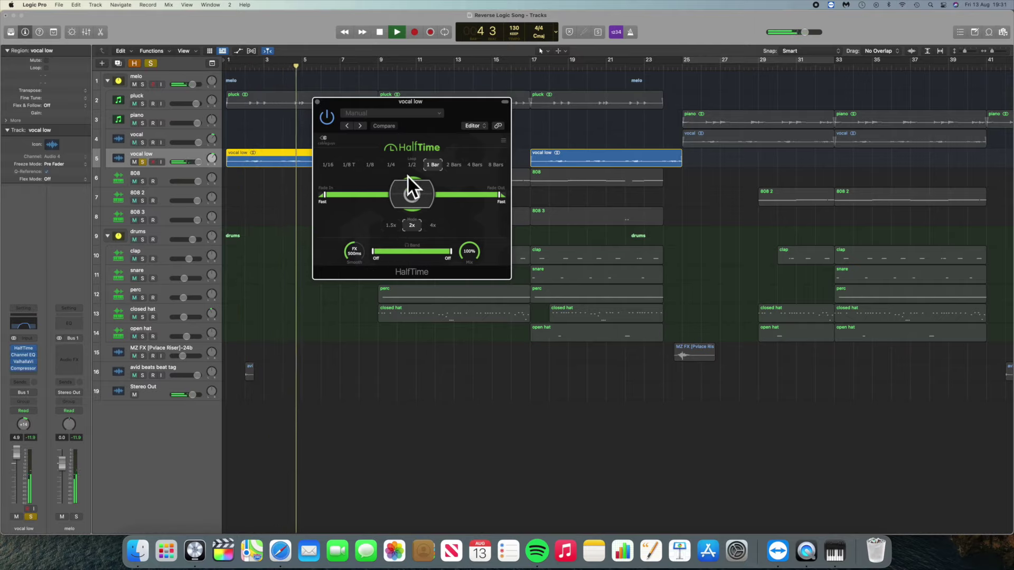
left_click(318, 103)
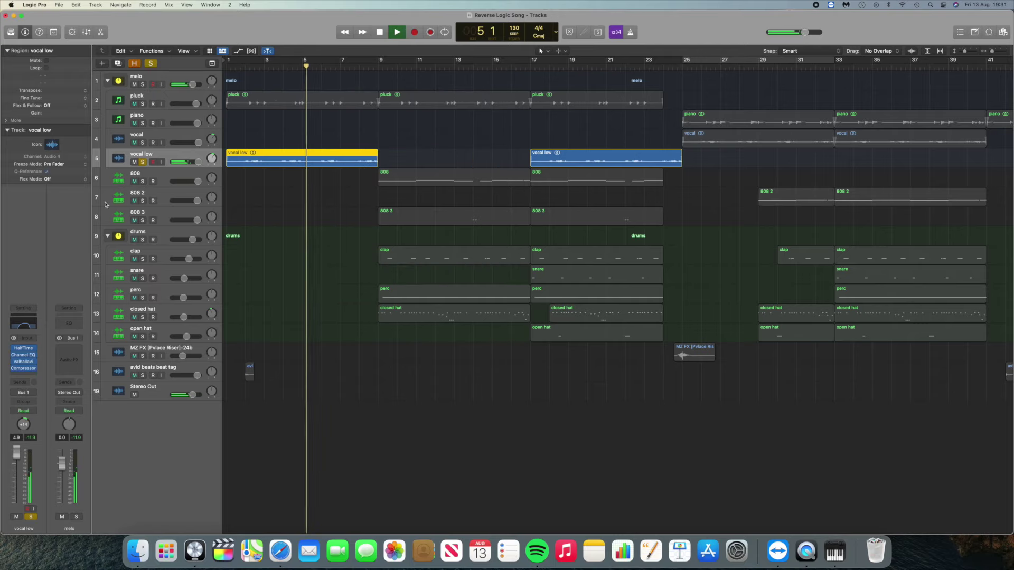
left_click(144, 163)
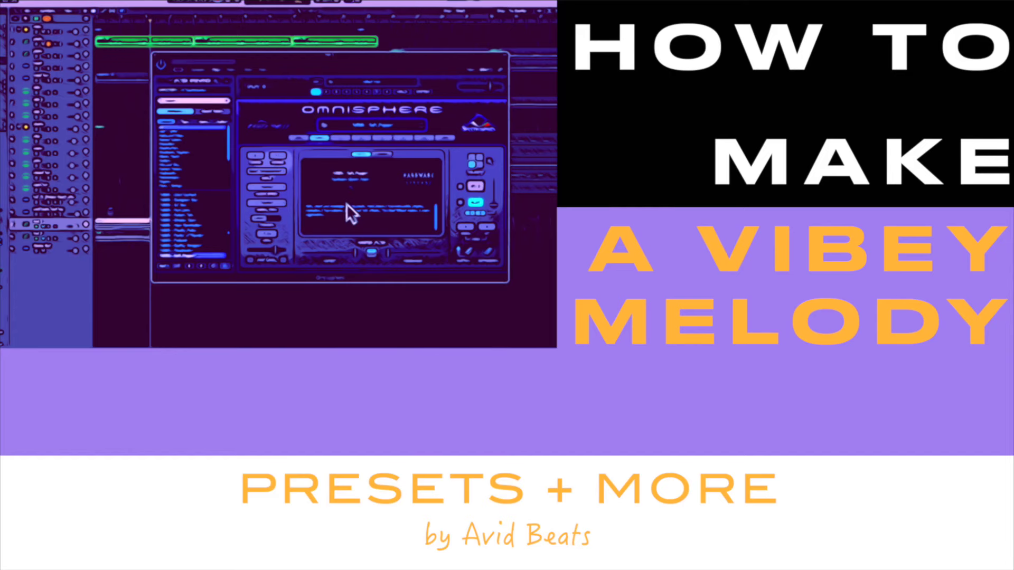